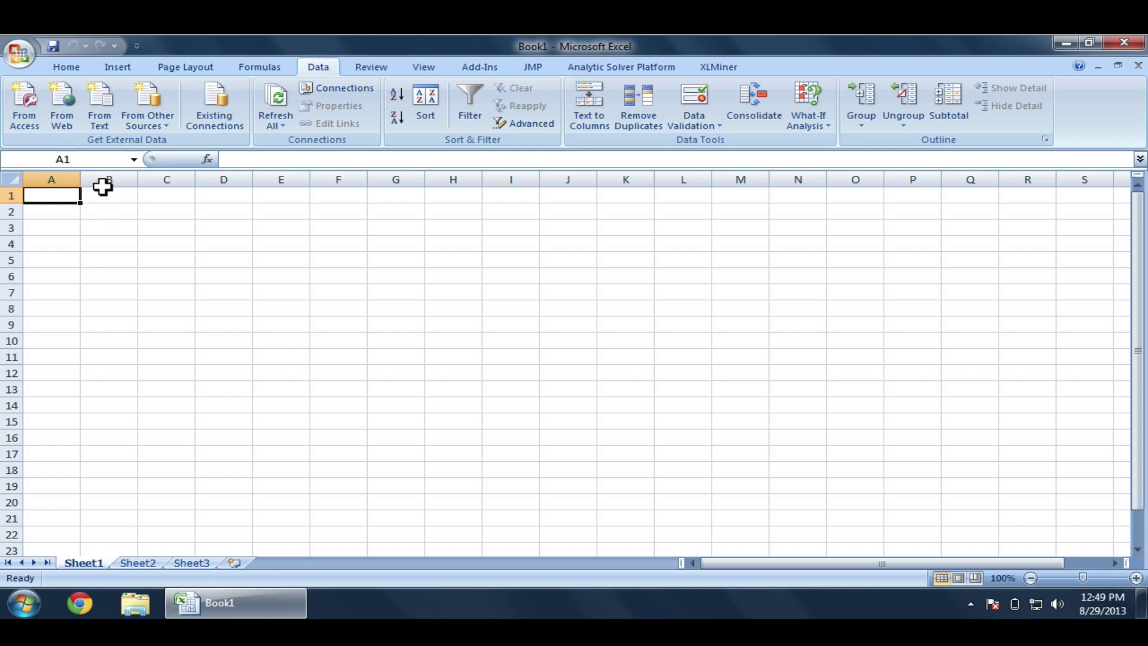
- Open Excel Options from the Office Button menu
{"action": "left_click", "coordinate": [30, 57]}
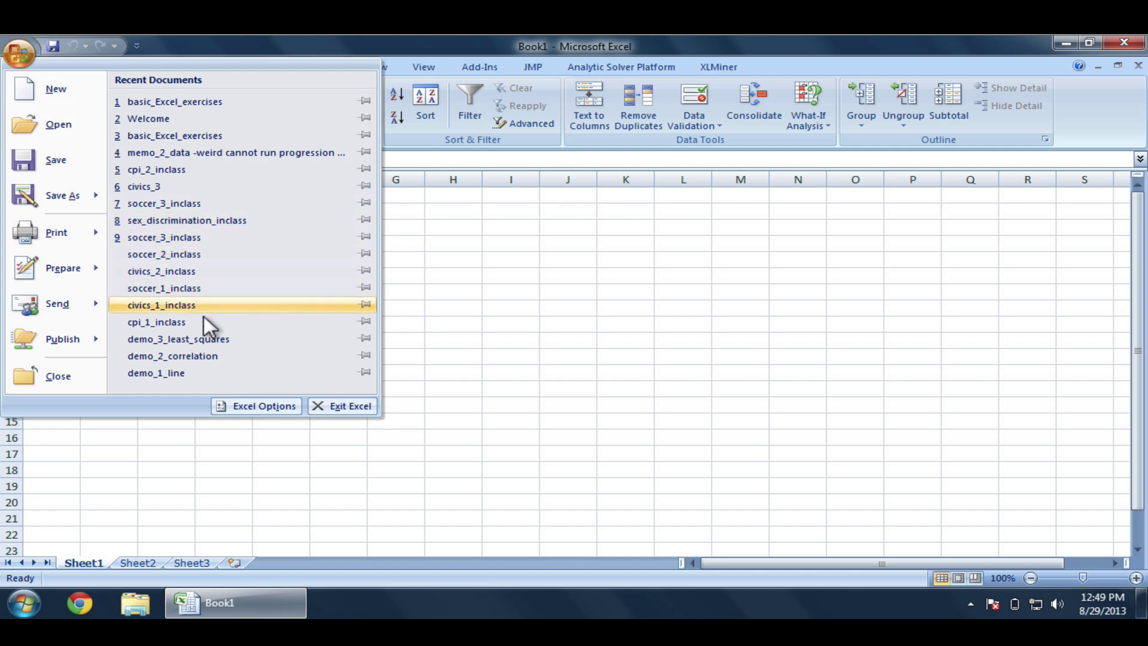
{"action": "left_click", "coordinate": [281, 406]}
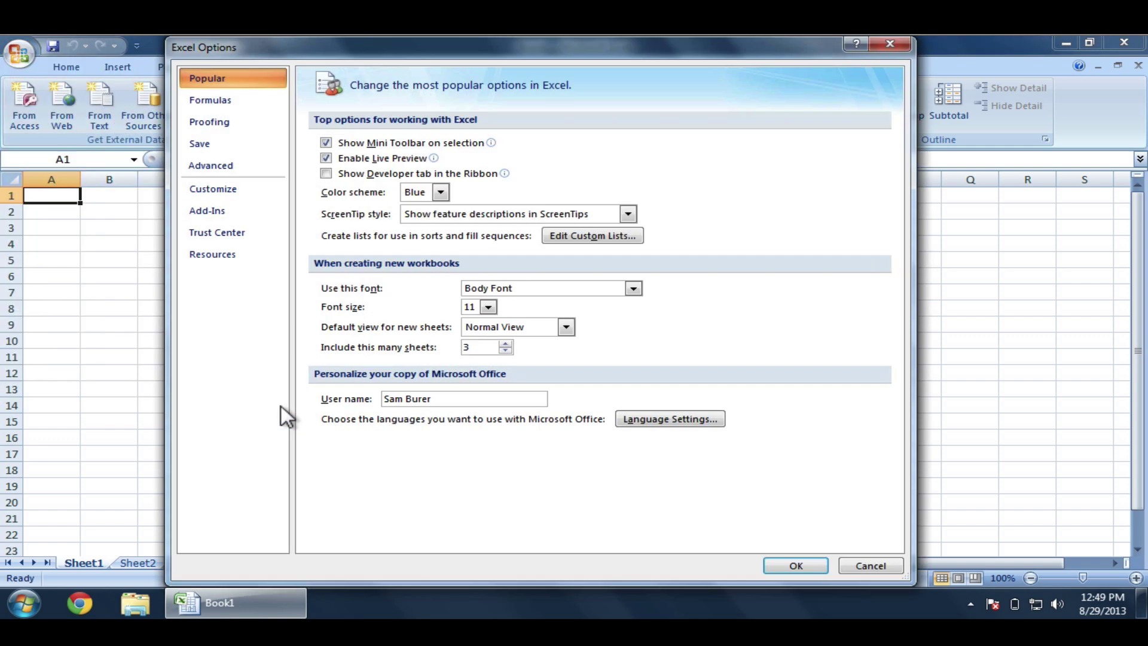
- Go to the Add-Ins page and open the Excel Add-ins manager
{"action": "left_click", "coordinate": [258, 215]}
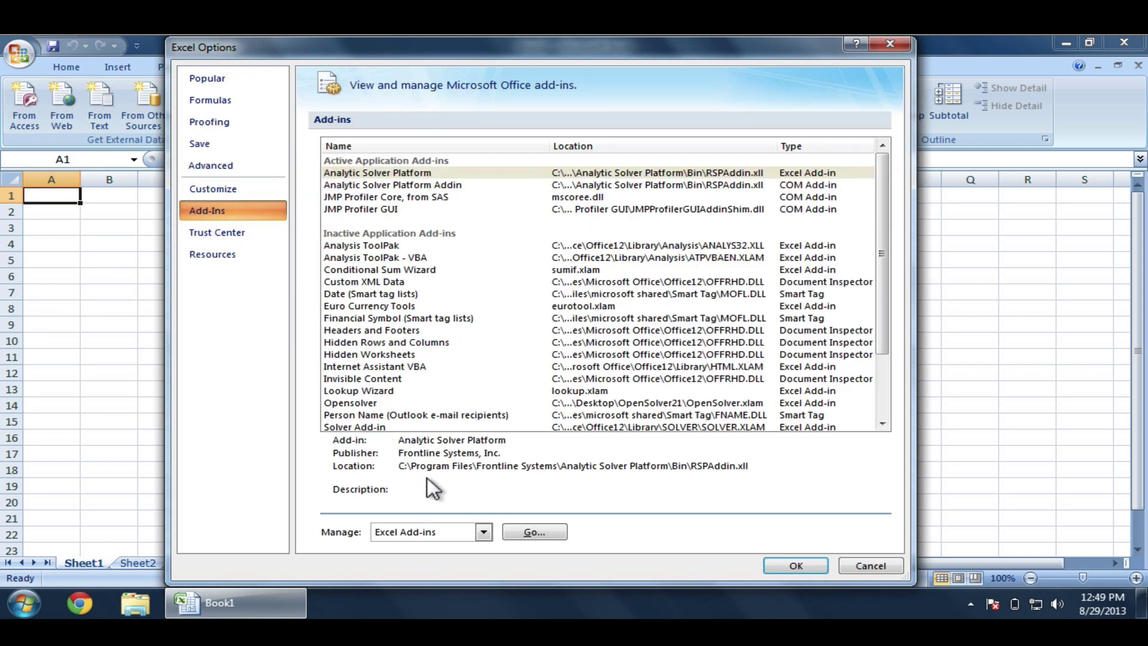
{"action": "left_click", "coordinate": [556, 532]}
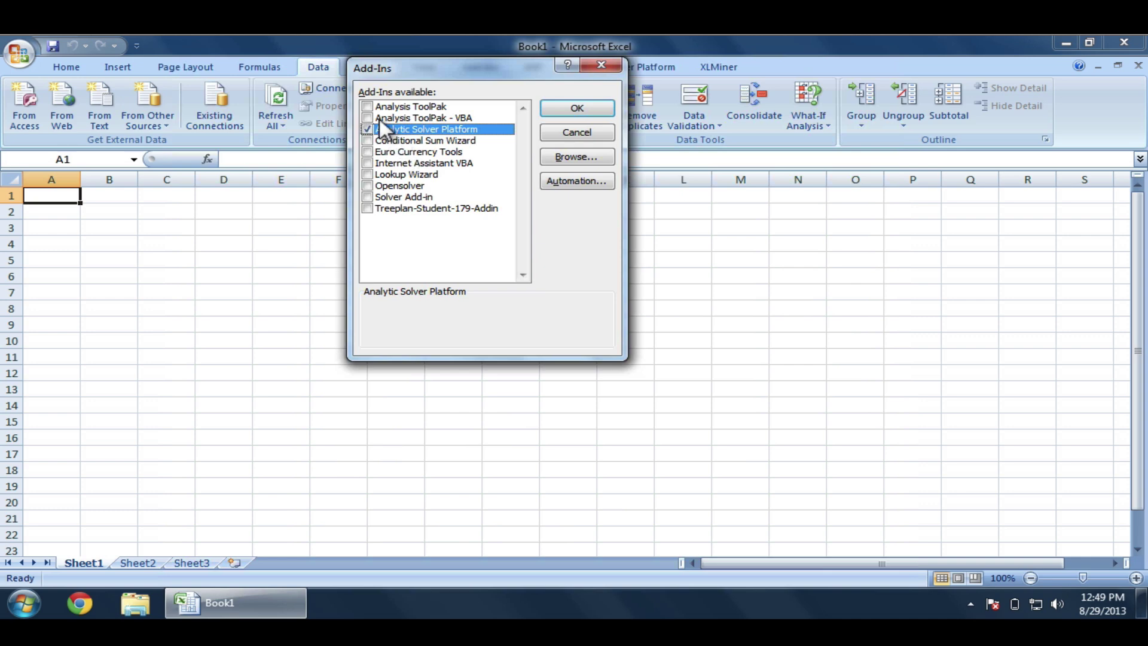
- Tick Analysis ToolPak, Analysis ToolPak - VBA and Solver Add-in in the add-ins list
{"action": "left_click", "coordinate": [367, 107]}
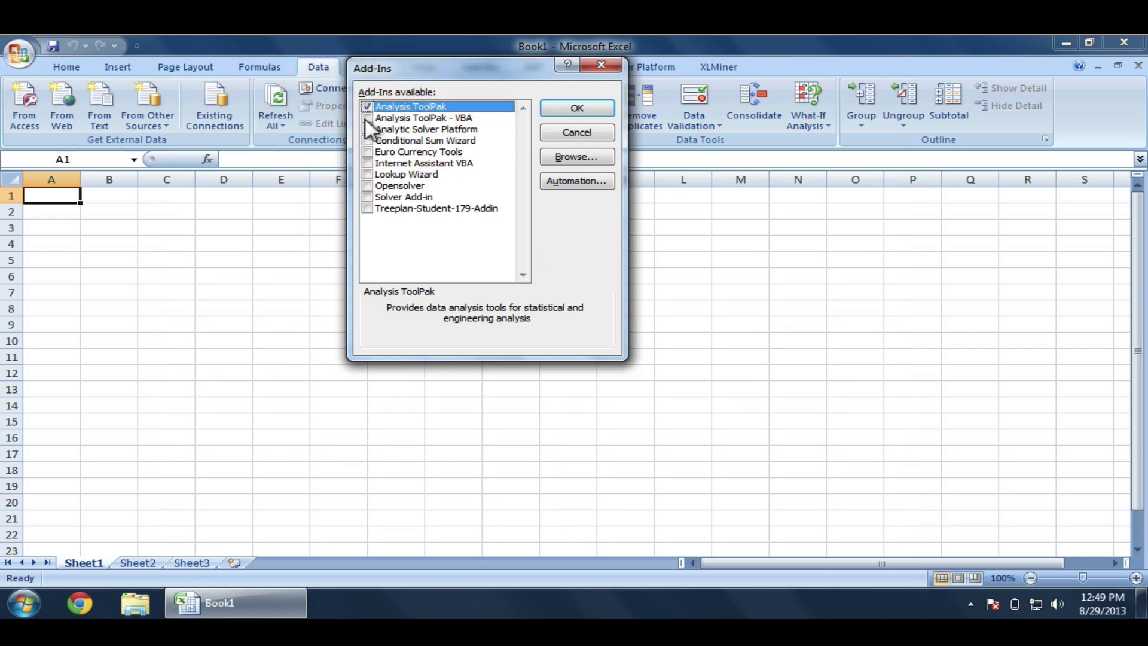
{"action": "left_click", "coordinate": [367, 119]}
{"action": "left_click", "coordinate": [367, 129]}
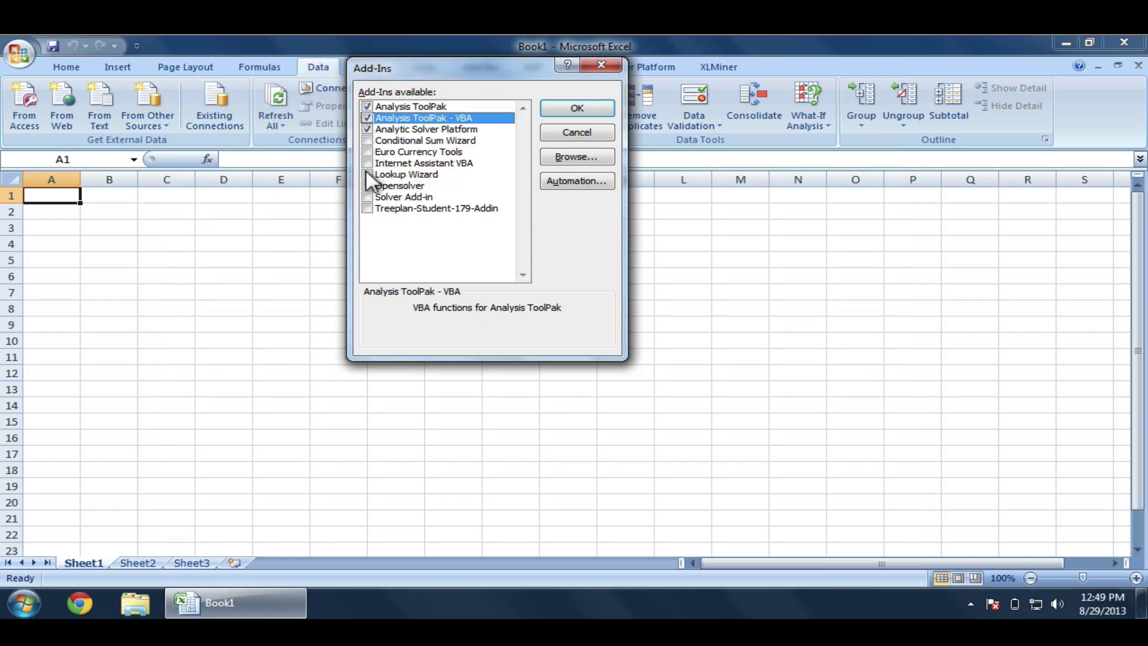
{"action": "left_click", "coordinate": [368, 197]}
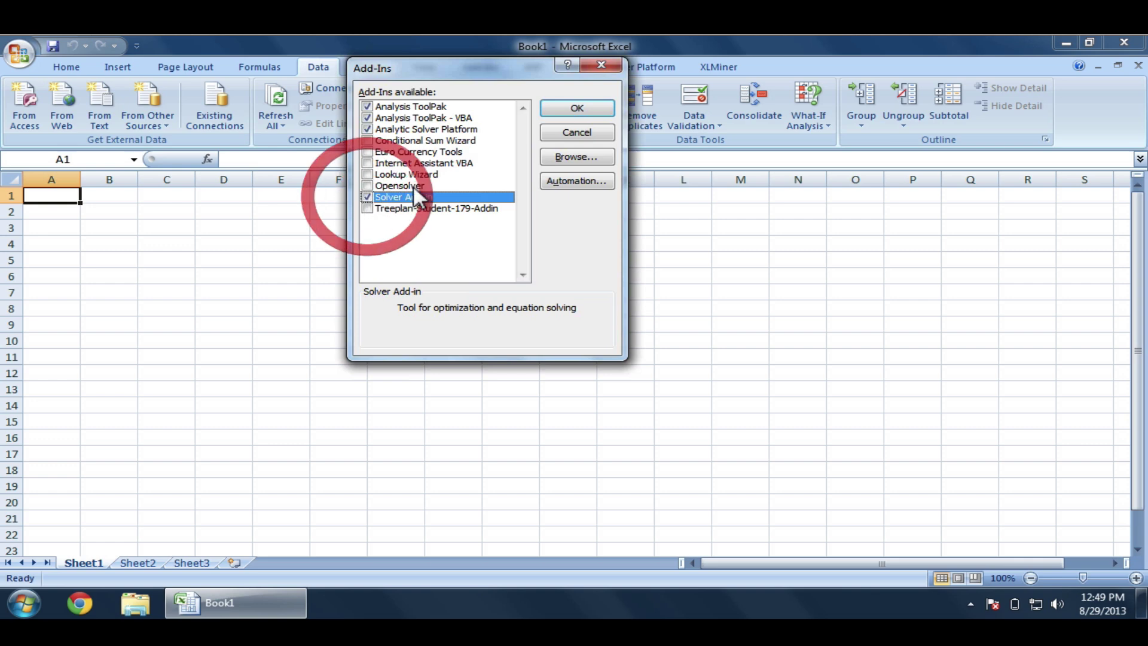
- Confirm the Add-Ins dialog so Data Analysis and Solver appear on the Data tab
{"action": "left_click", "coordinate": [553, 113]}
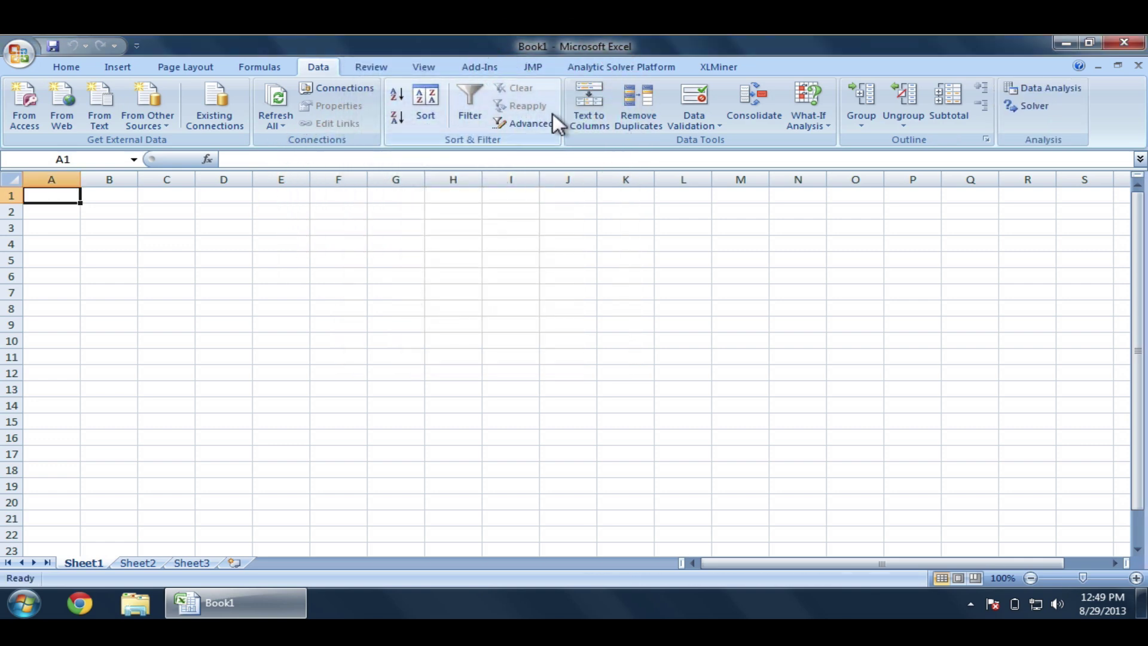